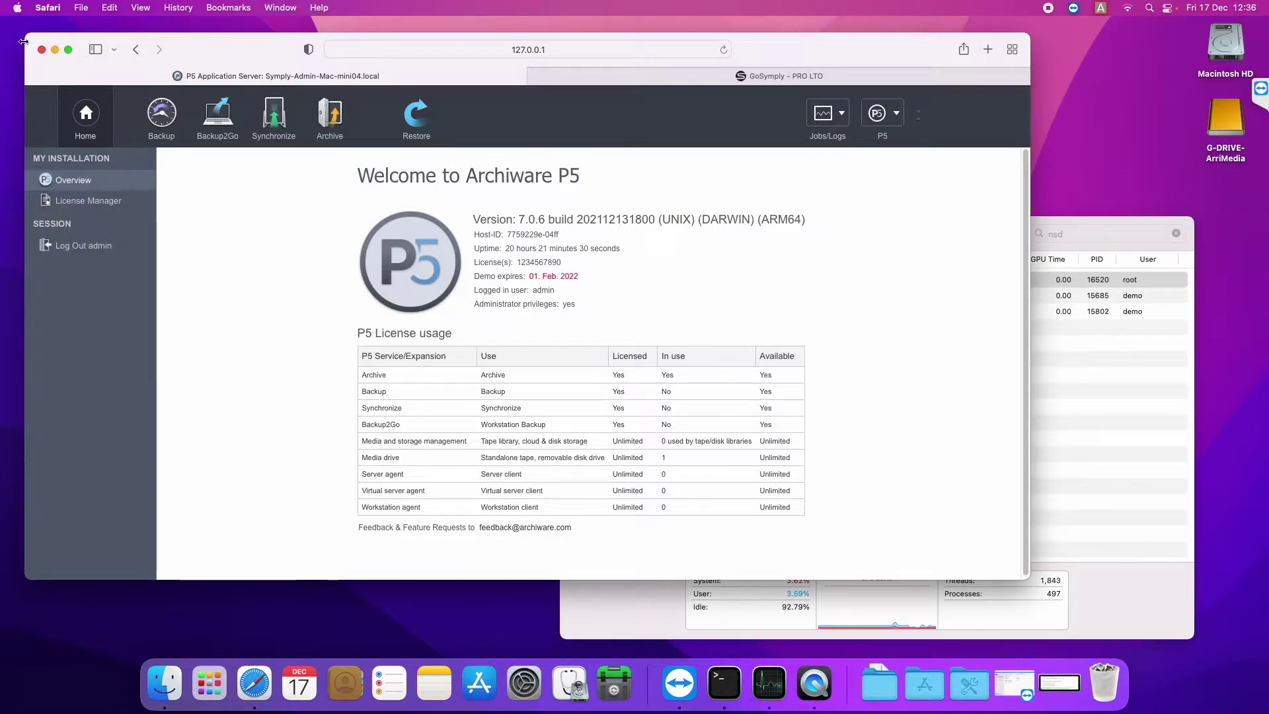
# - Check the Mac mini (M1, 2020) Monterey 12.0.1 specs, then bring Activity Monitor forward
pyautogui.click(17, 8)
pyautogui.click(26, 24)
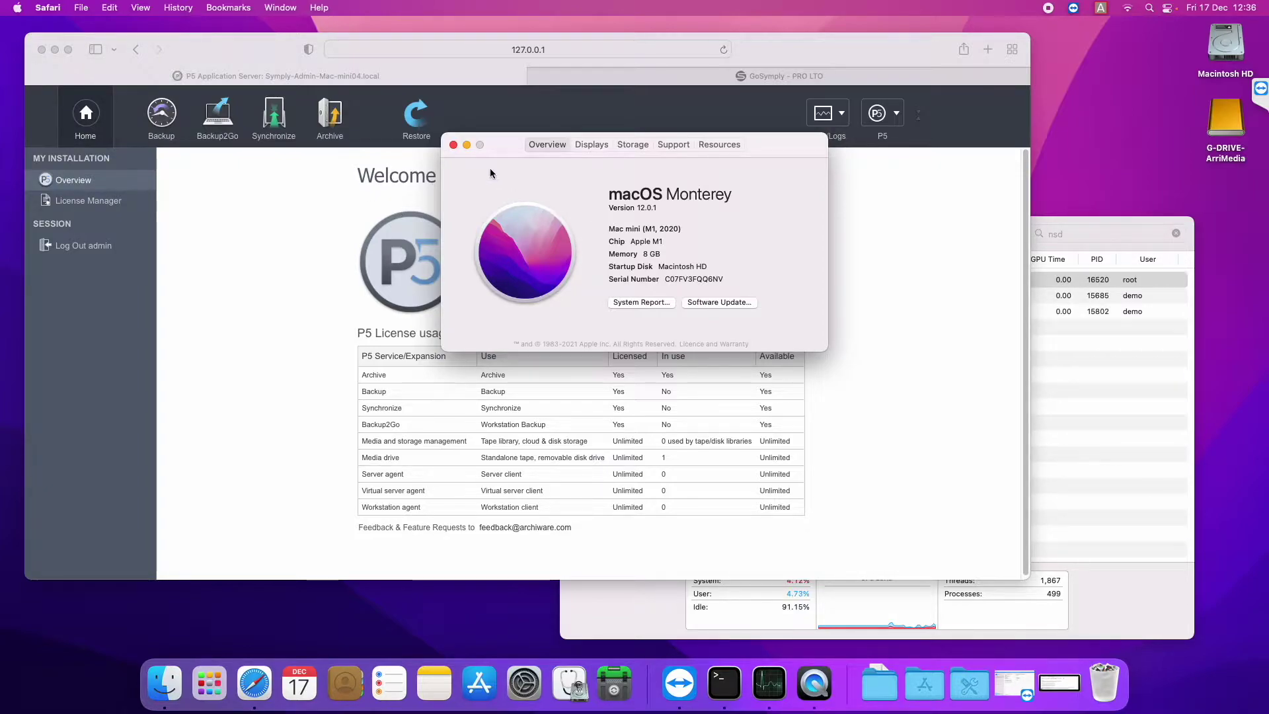
pyautogui.click(453, 145)
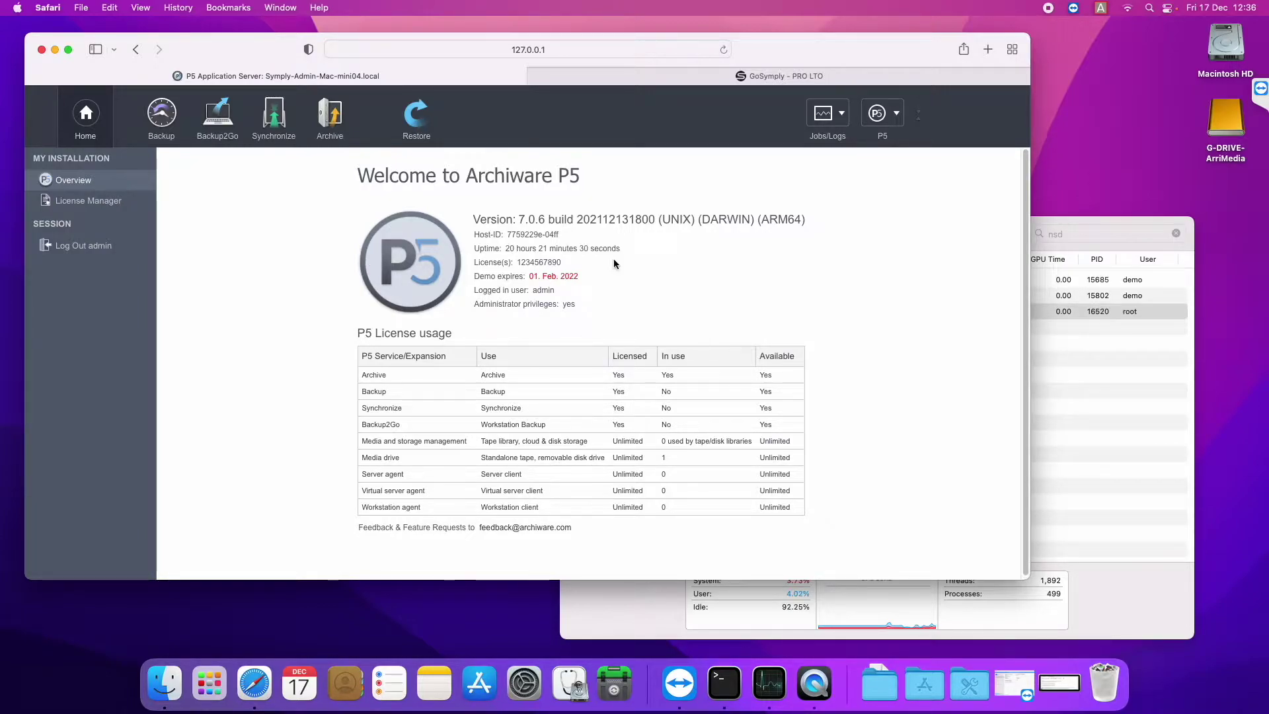
pyautogui.click(1136, 371)
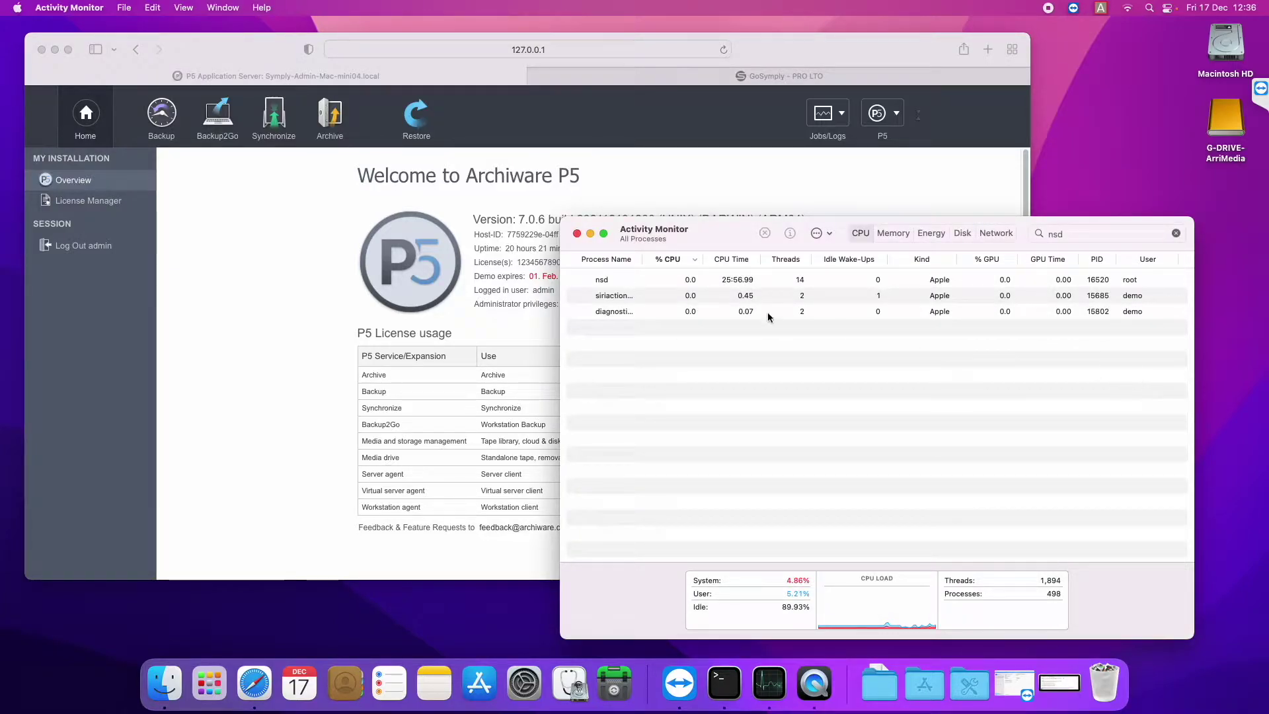
# - Select the nsd process in Activity Monitor, then return to the Archiware P5 page in Safari
pyautogui.click(610, 281)
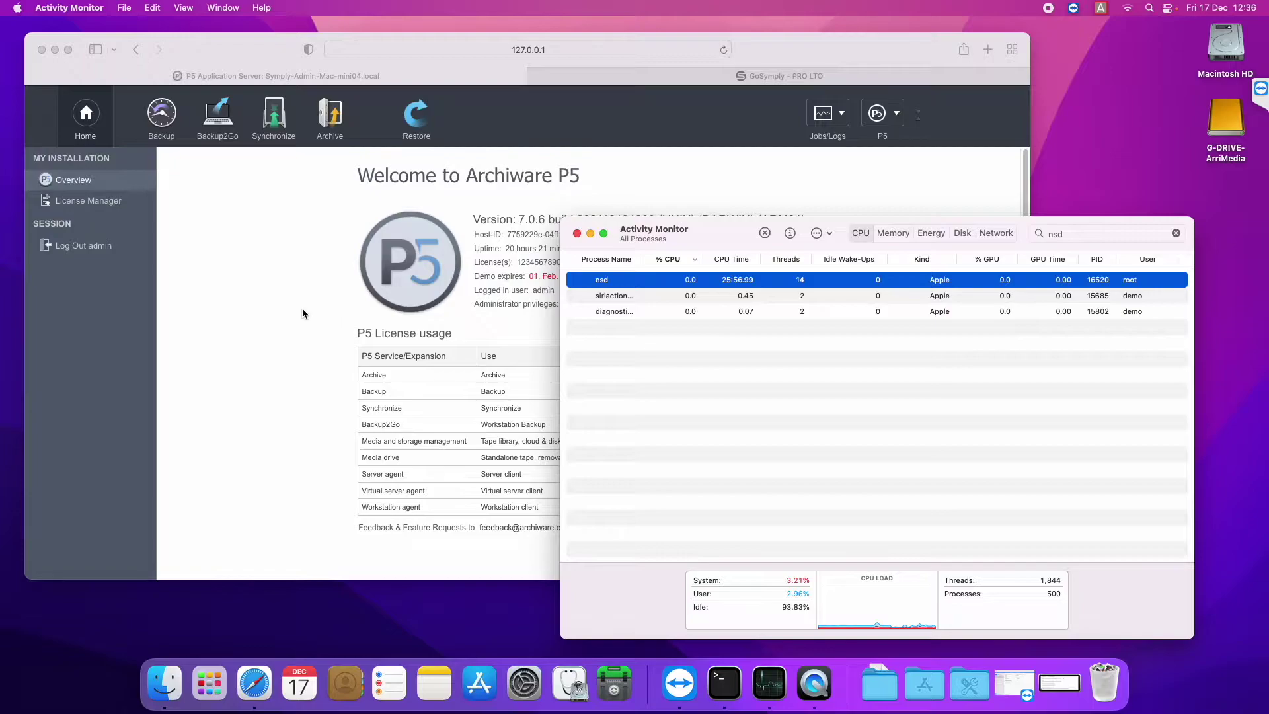
pyautogui.click(226, 295)
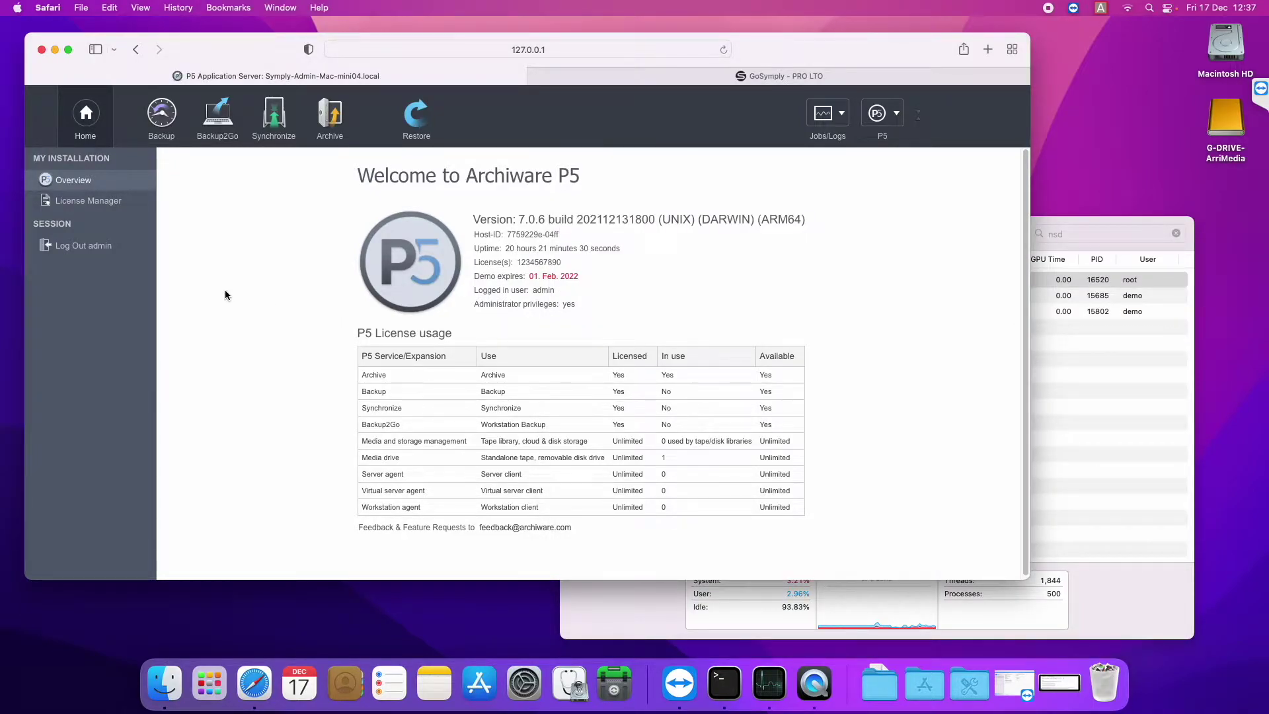
# - Switch Safari to the GoSymply PRO LTO product page, then open the Apple menu
pyautogui.click(595, 77)
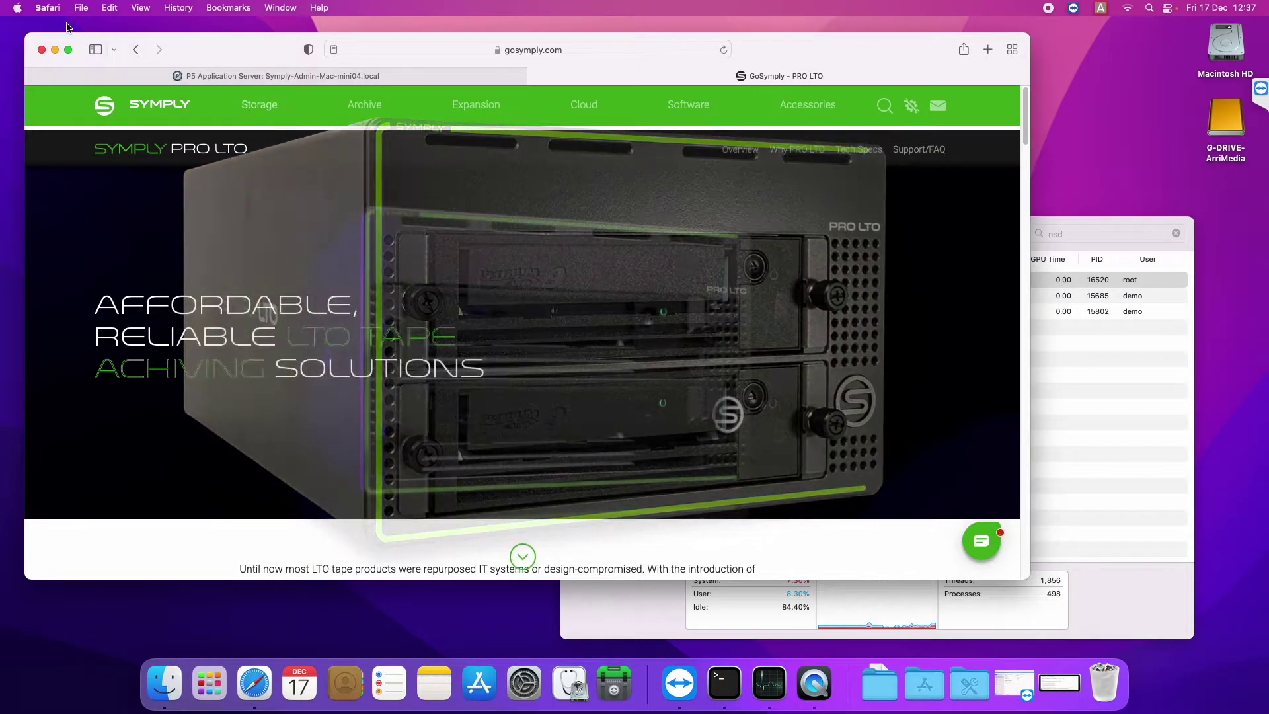
pyautogui.click(17, 7)
# - Open the System Report and inspect the SYMPLY PROLTO device under Thunderbolt/USB4
pyautogui.click(20, 27)
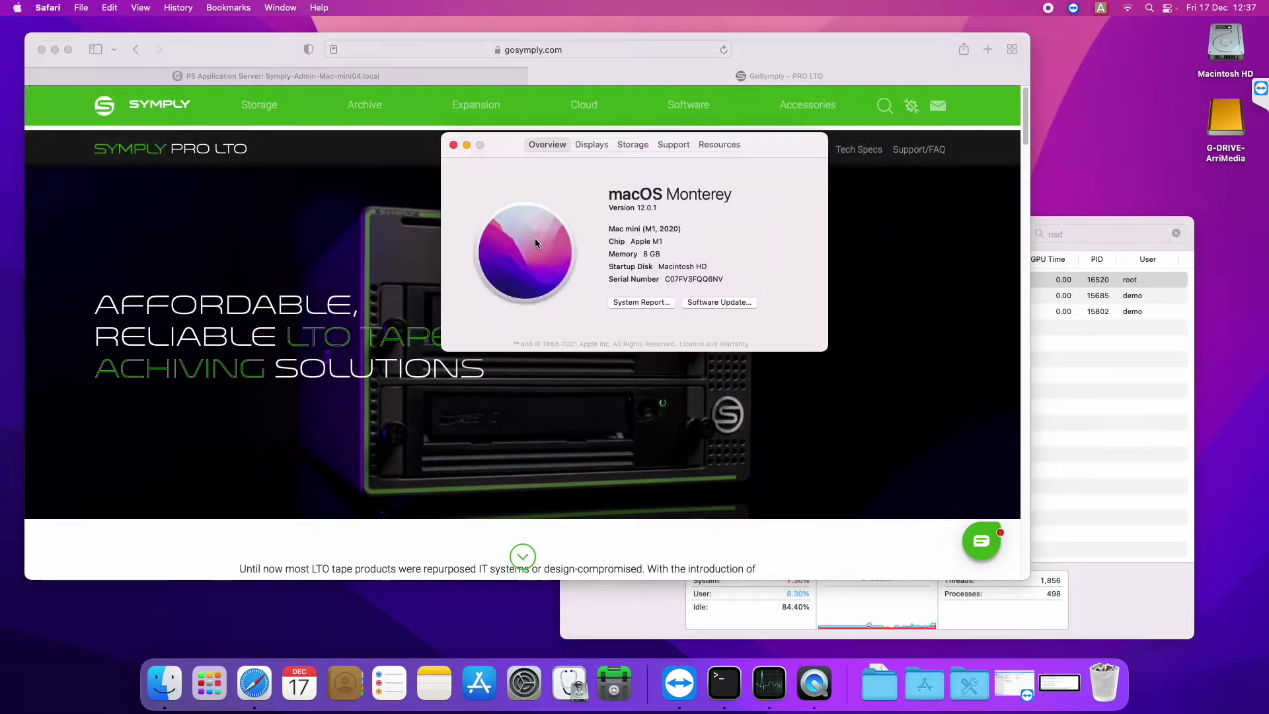
pyautogui.click(646, 303)
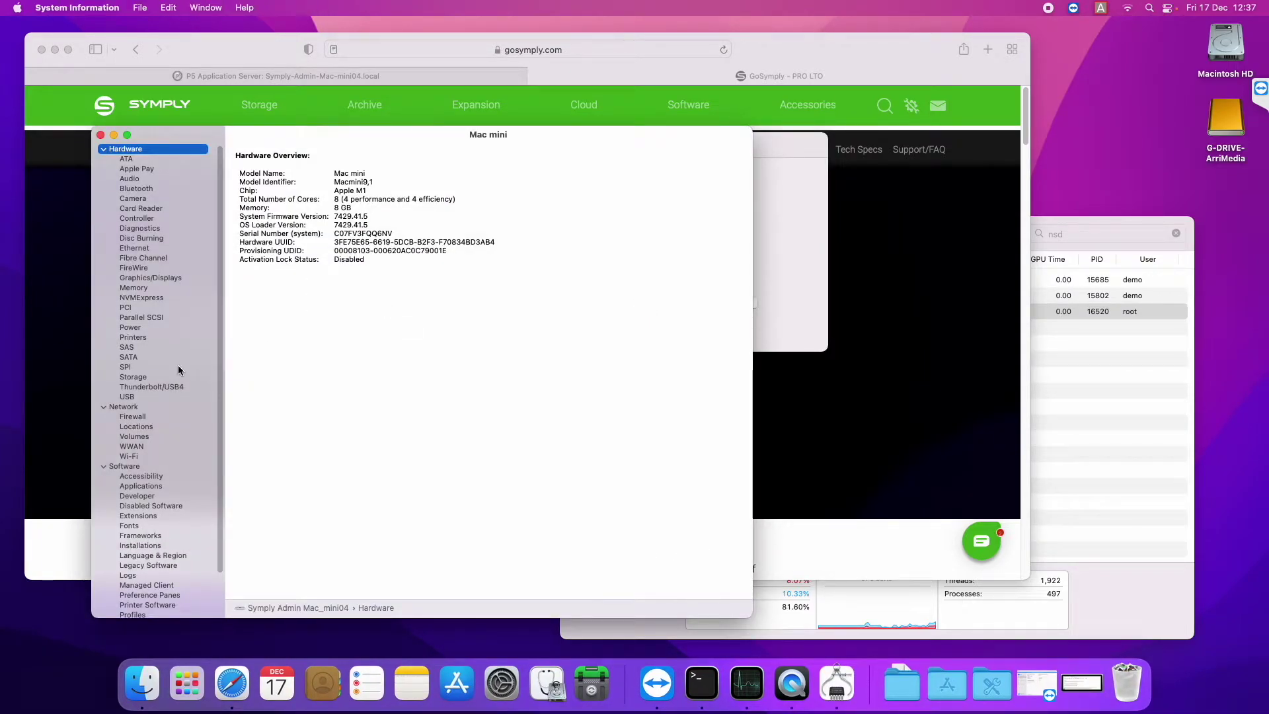
pyautogui.click(151, 386)
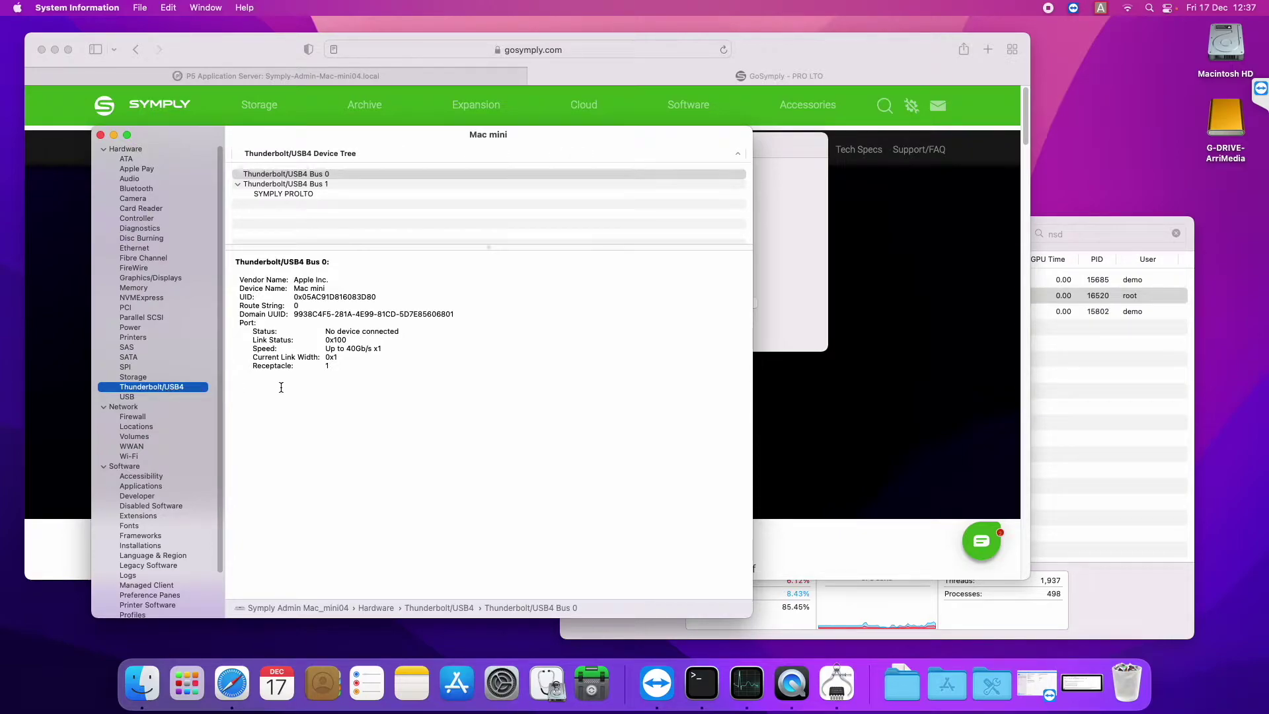
pyautogui.click(279, 194)
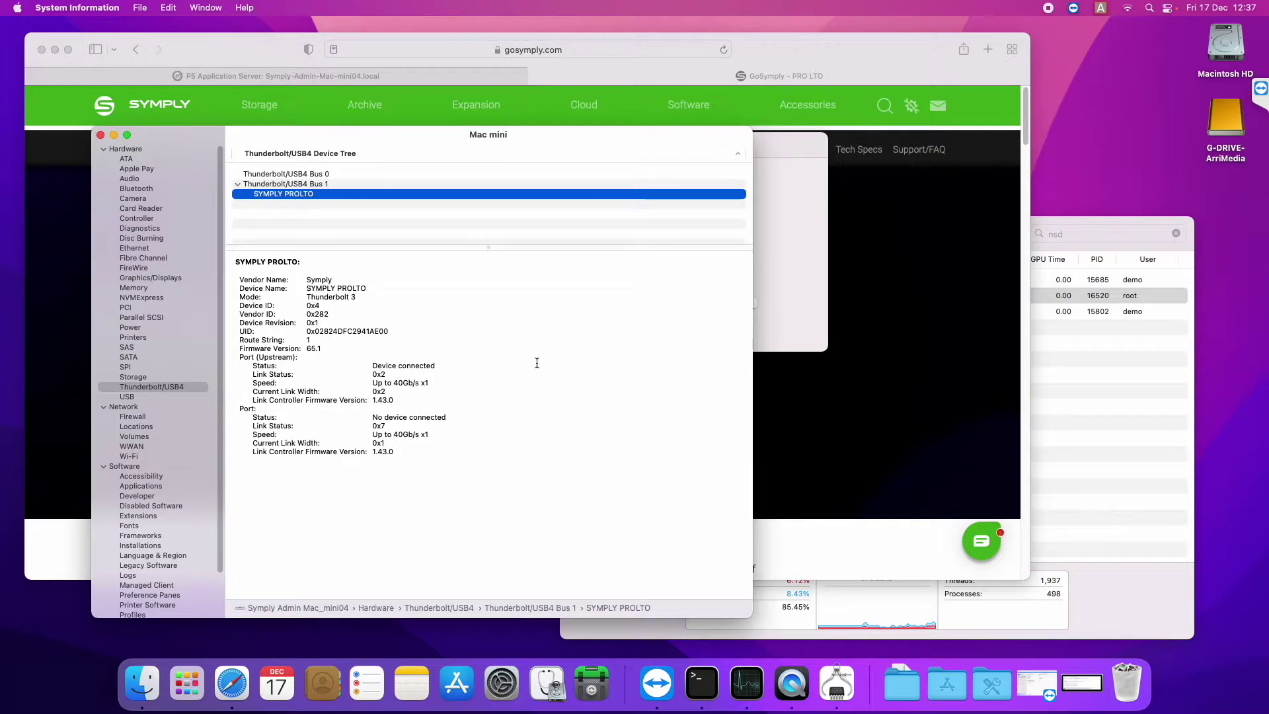
# - Inspect the IBM ULTRIUM-TD9 drive at SAS SCSI Target Device @ 0, then close both windows
pyautogui.click(128, 348)
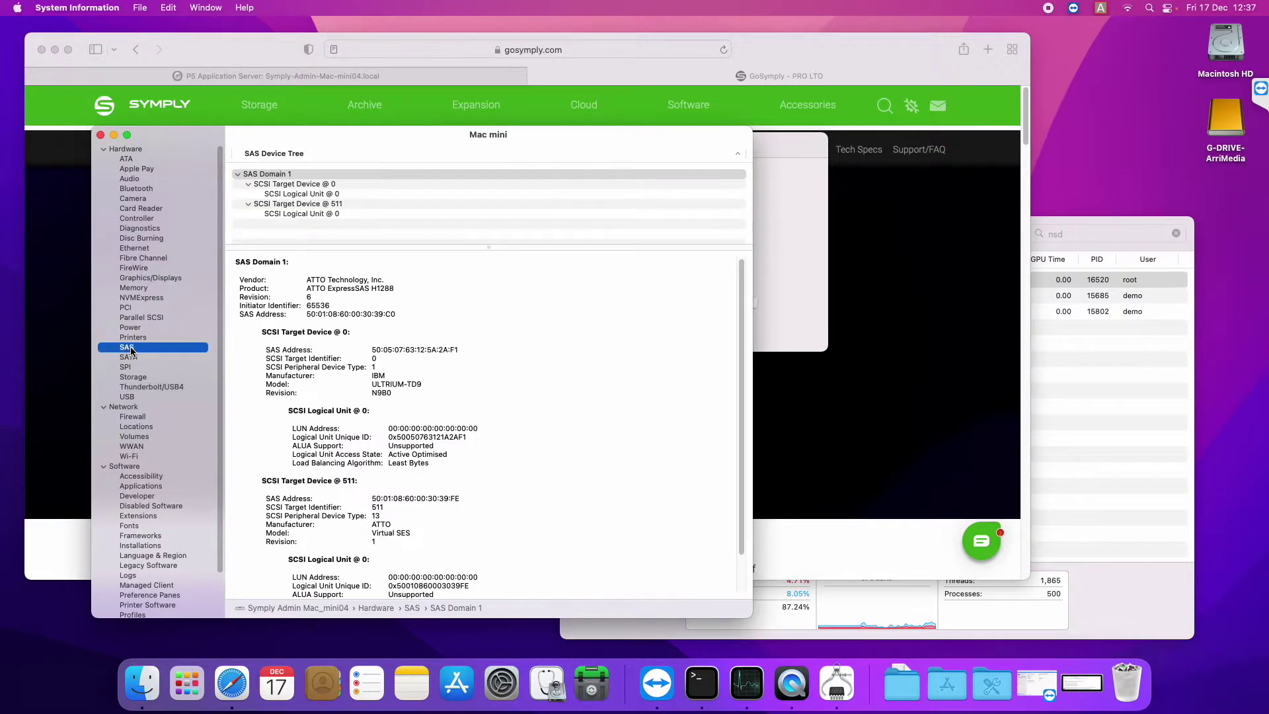
pyautogui.click(299, 184)
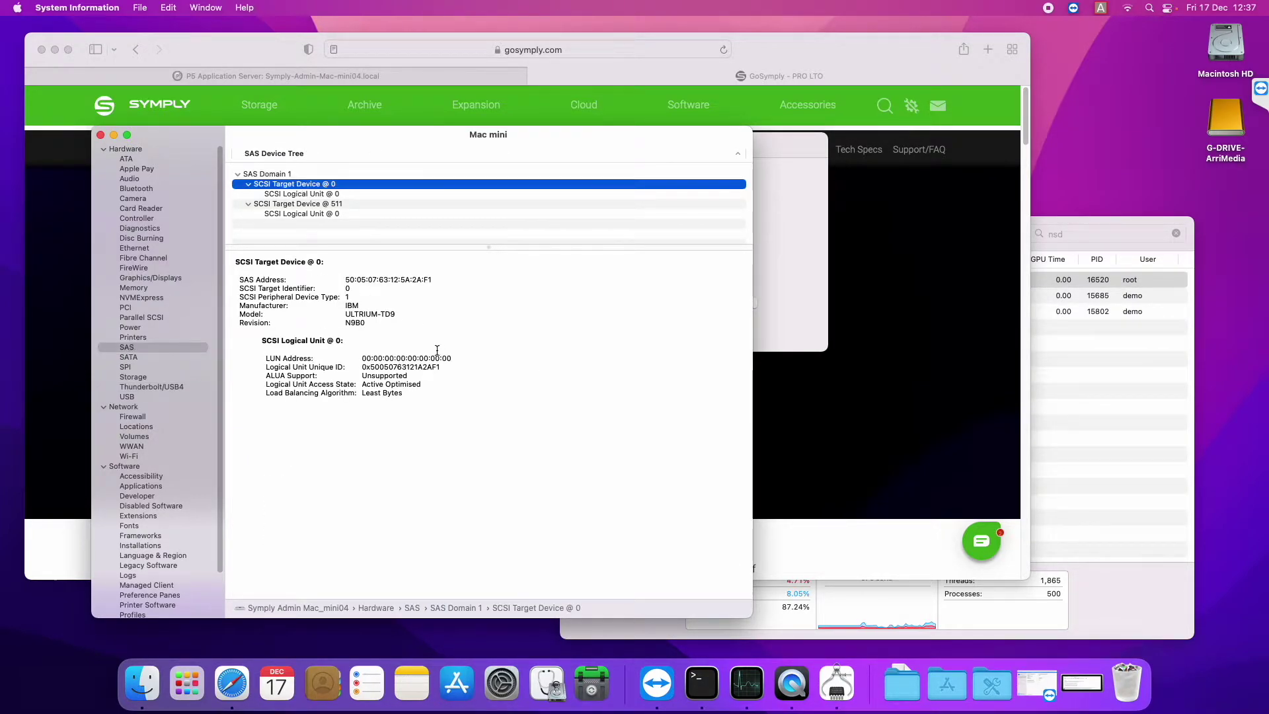
pyautogui.moveTo(392, 319); pyautogui.dragTo(264, 305)
pyautogui.click(267, 309)
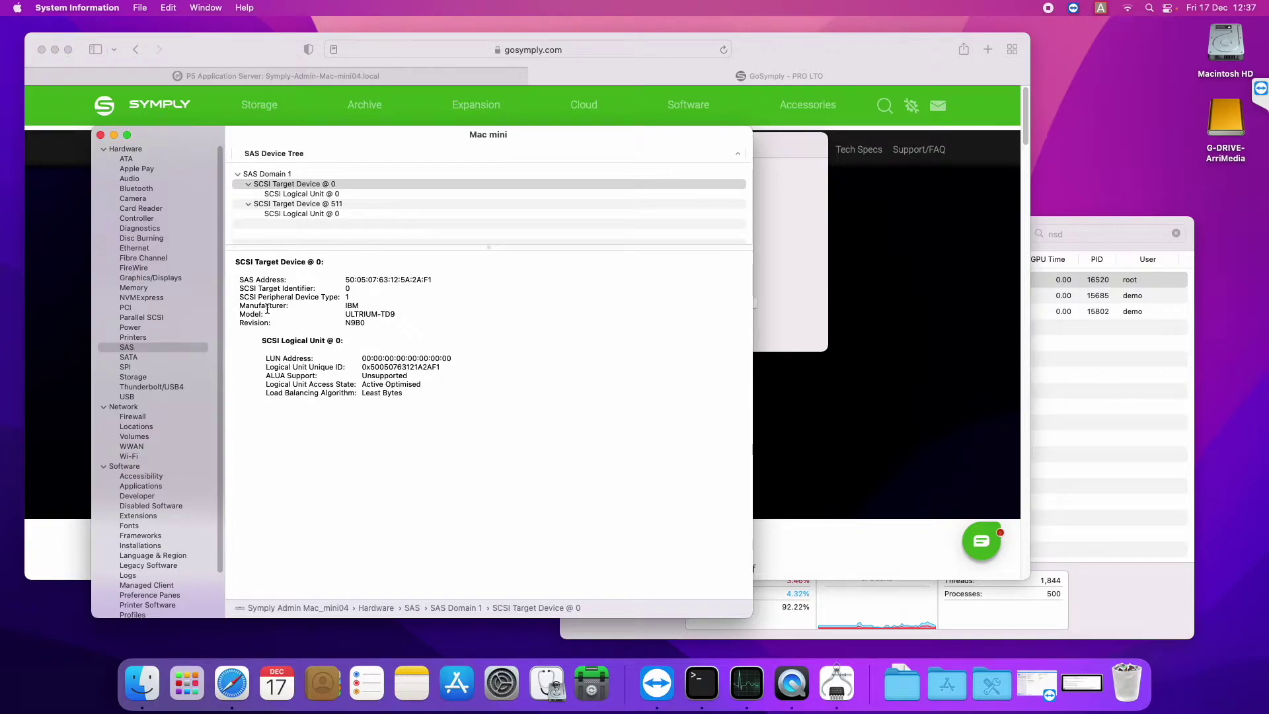
pyautogui.moveTo(267, 308); pyautogui.dragTo(127, 159)
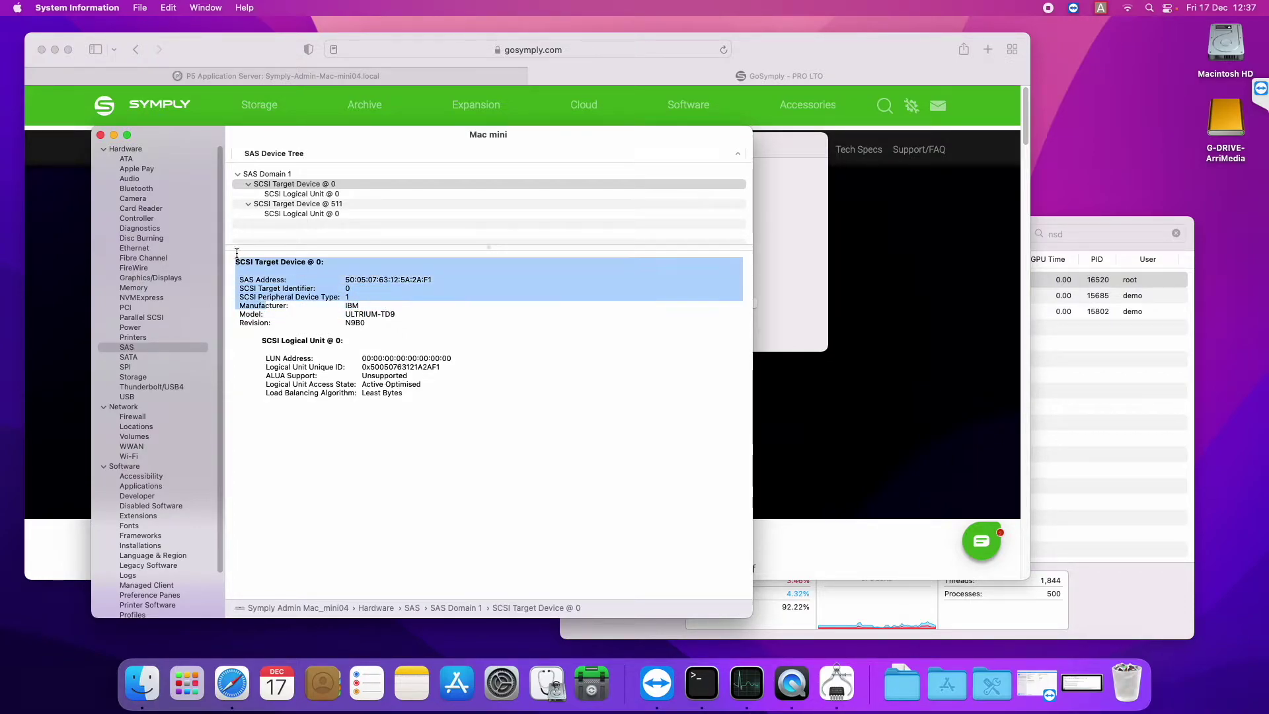
pyautogui.click(101, 136)
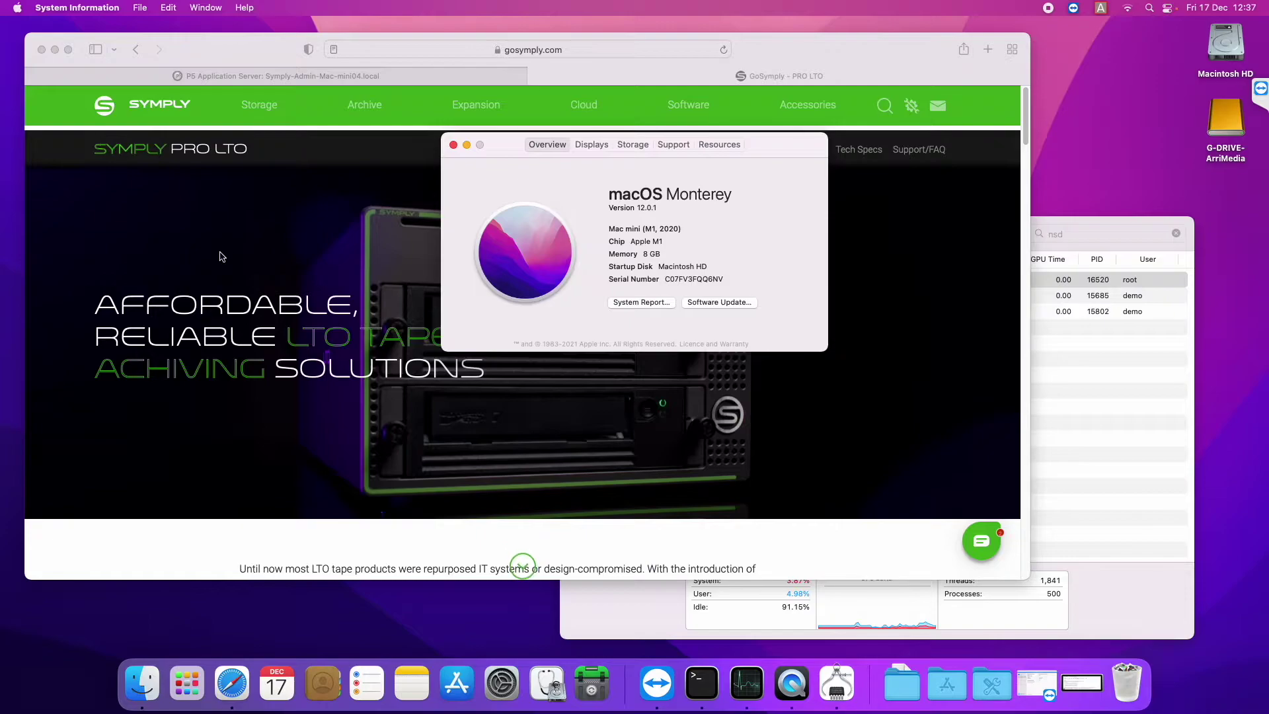
pyautogui.press('super+w')
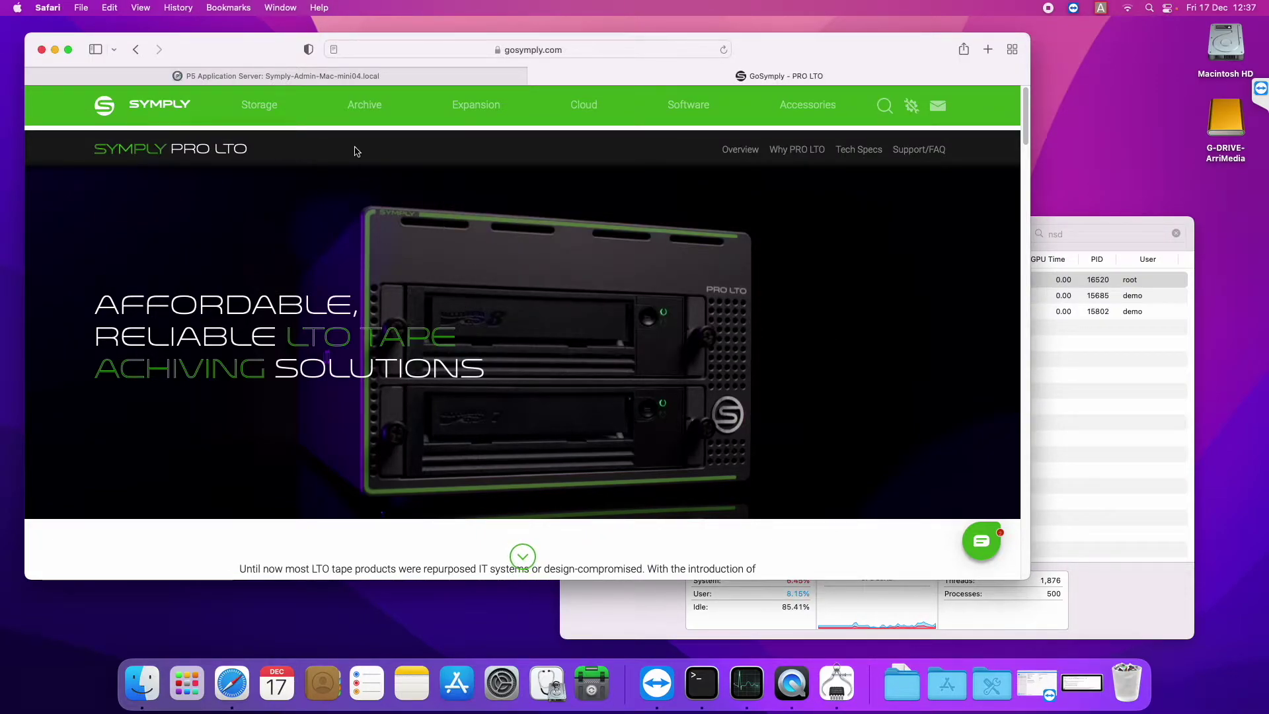
# - In P5's Archive section, list Pools and Volumes and select tape volume 10002 (Tape-Archive.0001)
pyautogui.click(269, 76)
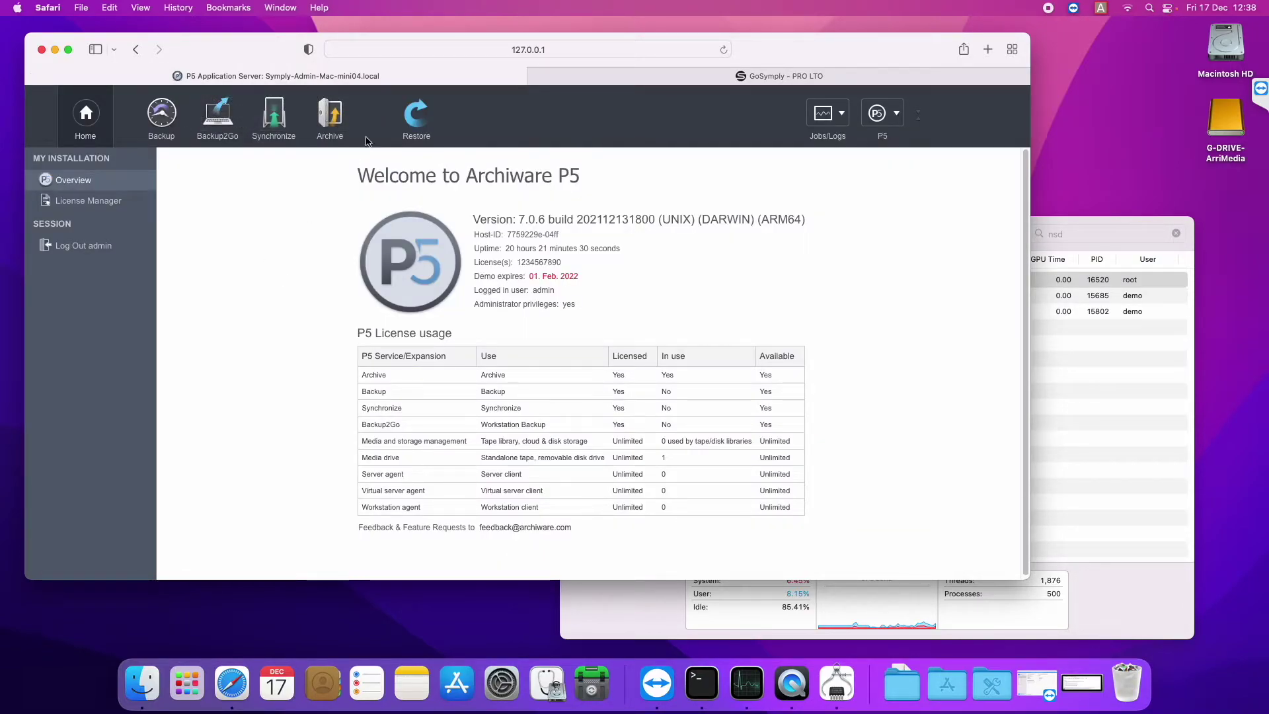
pyautogui.click(171, 119)
pyautogui.click(330, 118)
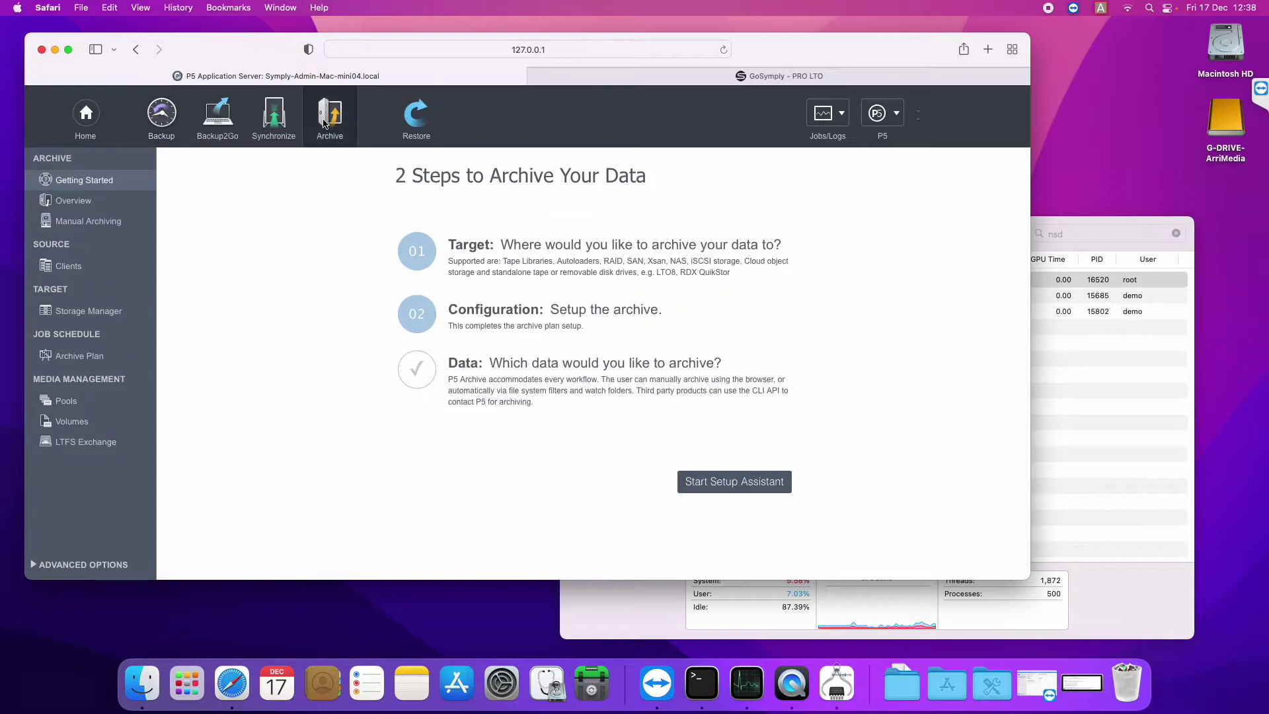
pyautogui.click(61, 408)
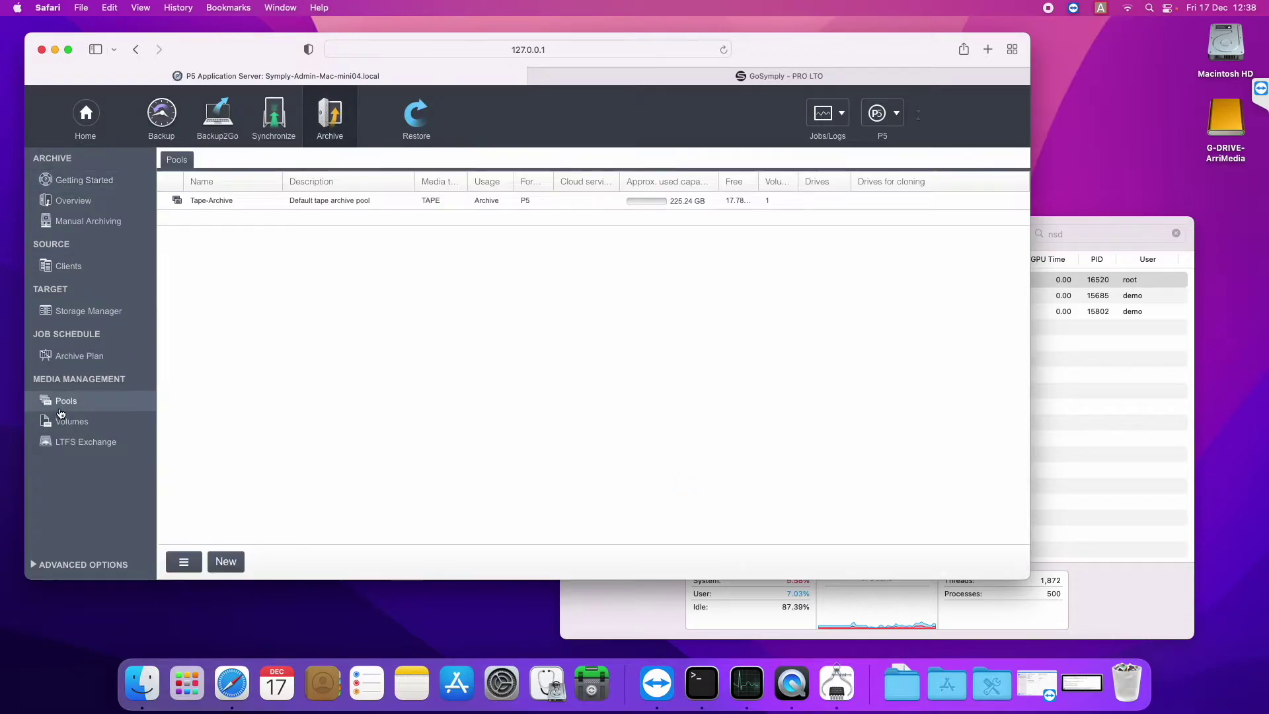
pyautogui.click(66, 424)
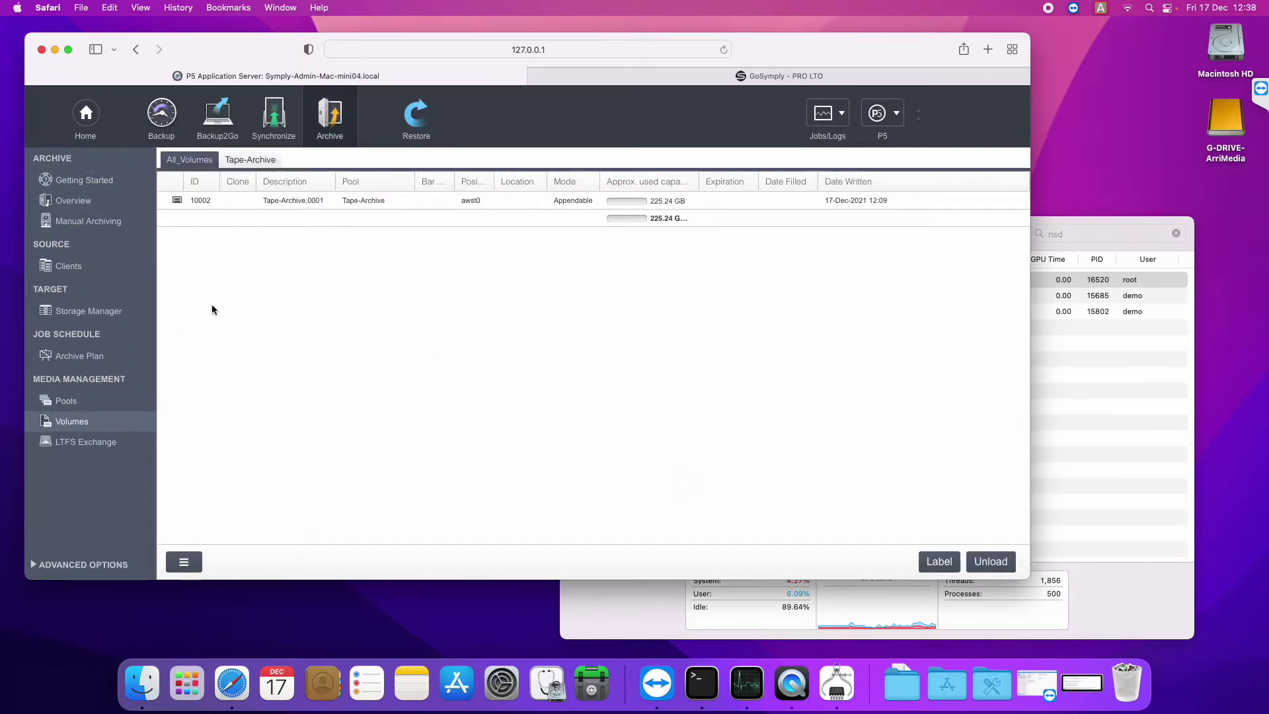
pyautogui.click(422, 200)
pyautogui.click(378, 199)
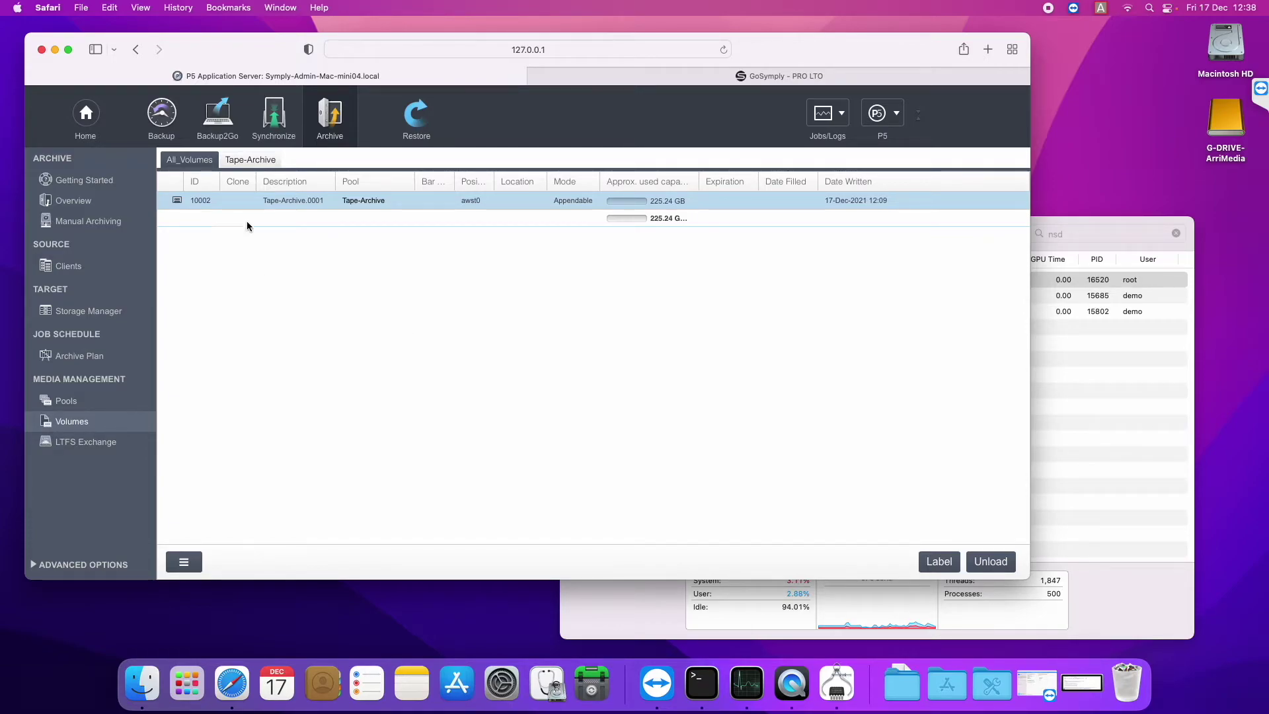
# - Archive the ALEXA_ARX folder from /Volumes/G-DRIVE-ArriMedia to tape, starting the job immediately
pyautogui.click(77, 224)
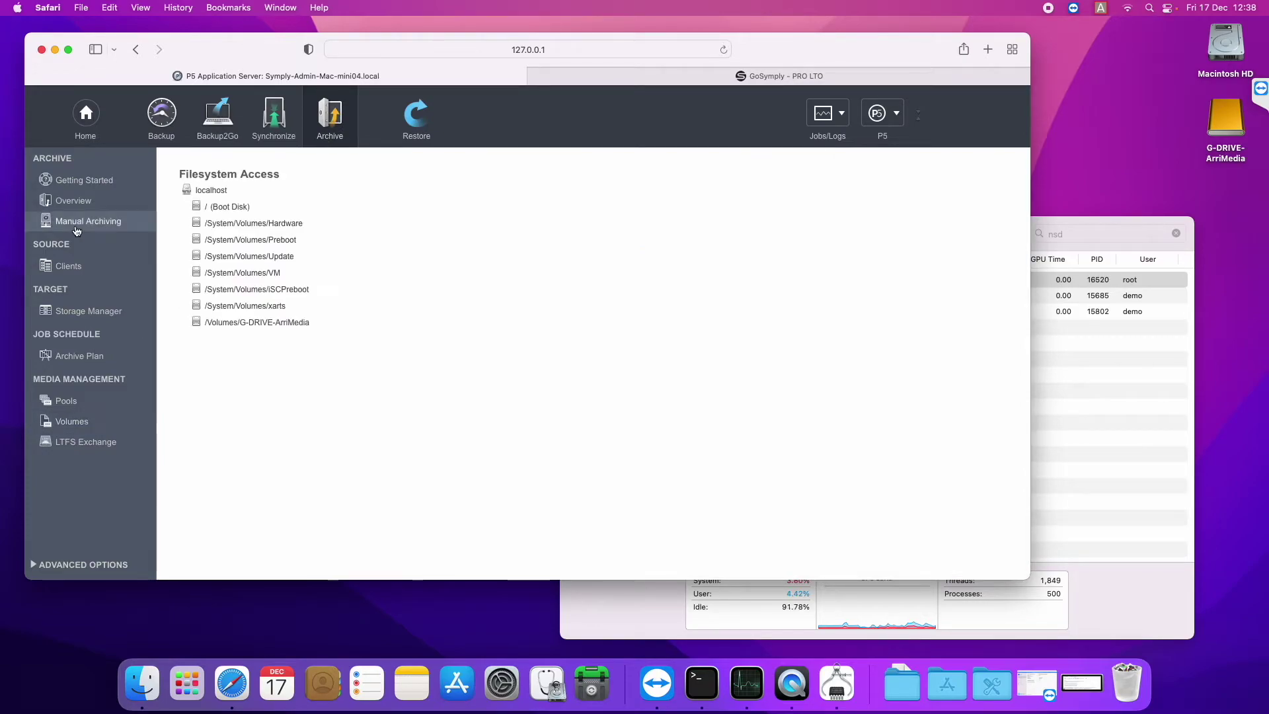
pyautogui.doubleClick(1223, 137)
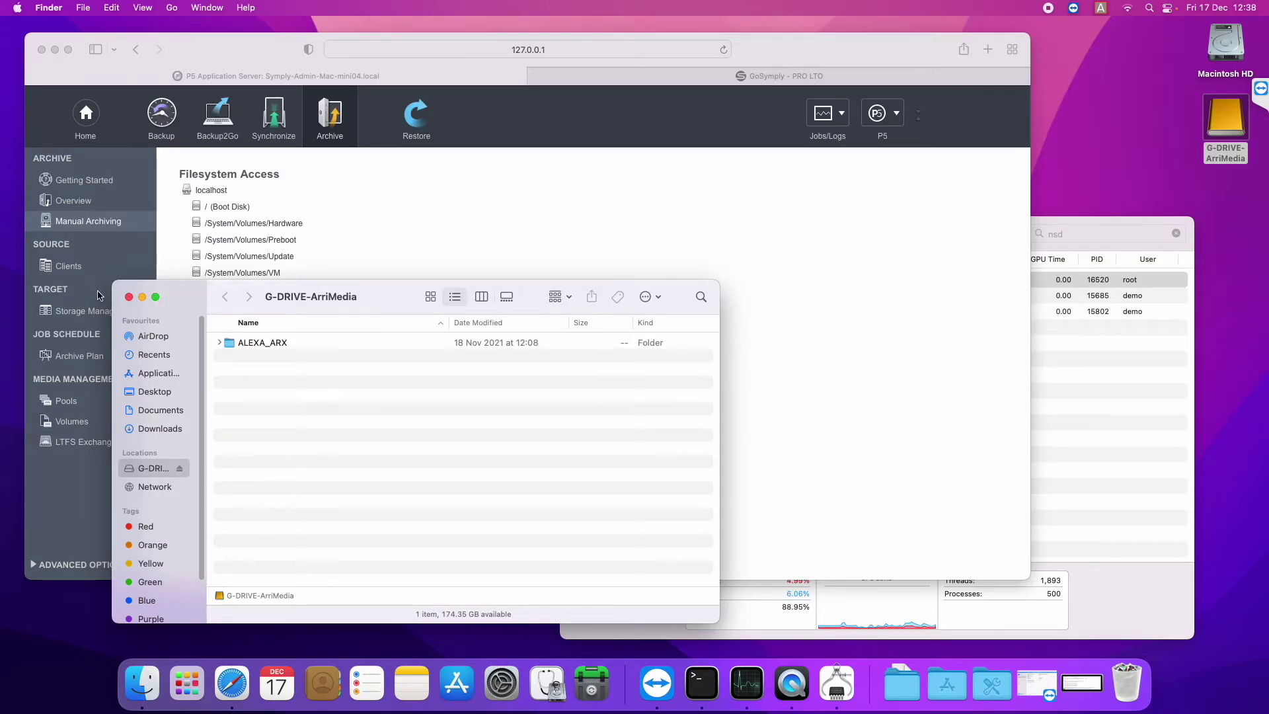
pyautogui.click(129, 296)
pyautogui.click(236, 318)
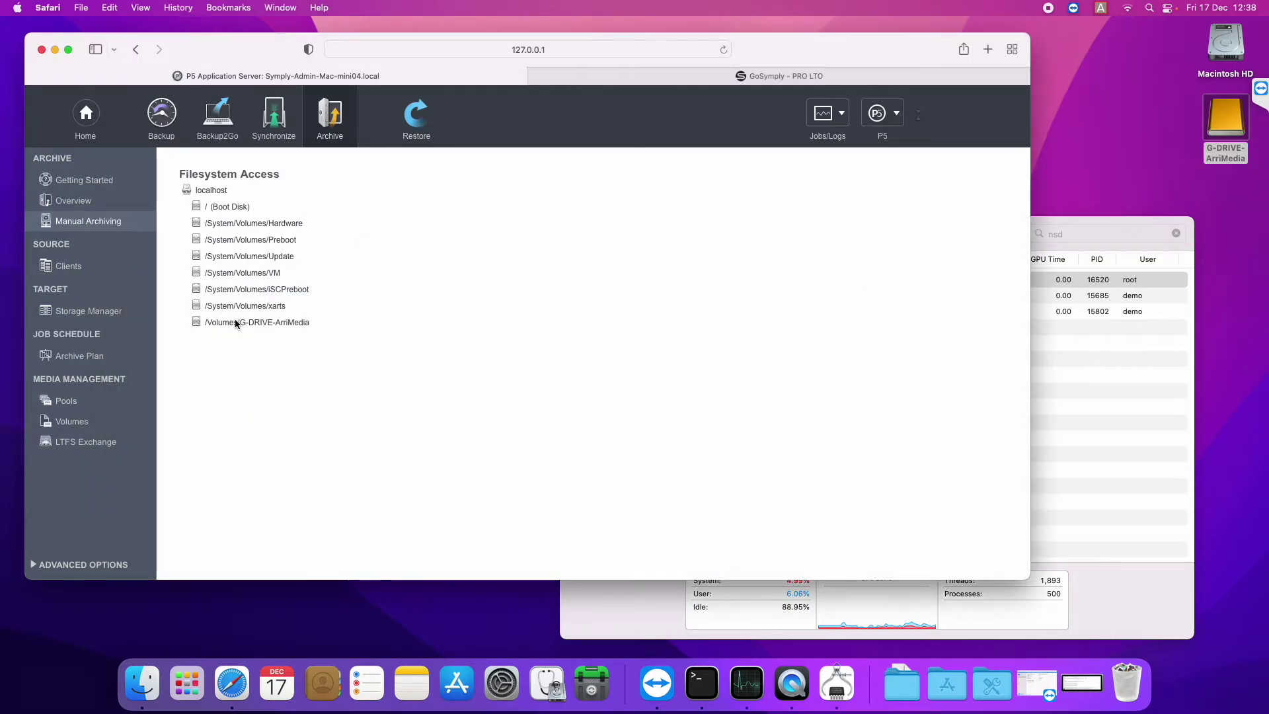
pyautogui.click(236, 322)
pyautogui.click(209, 197)
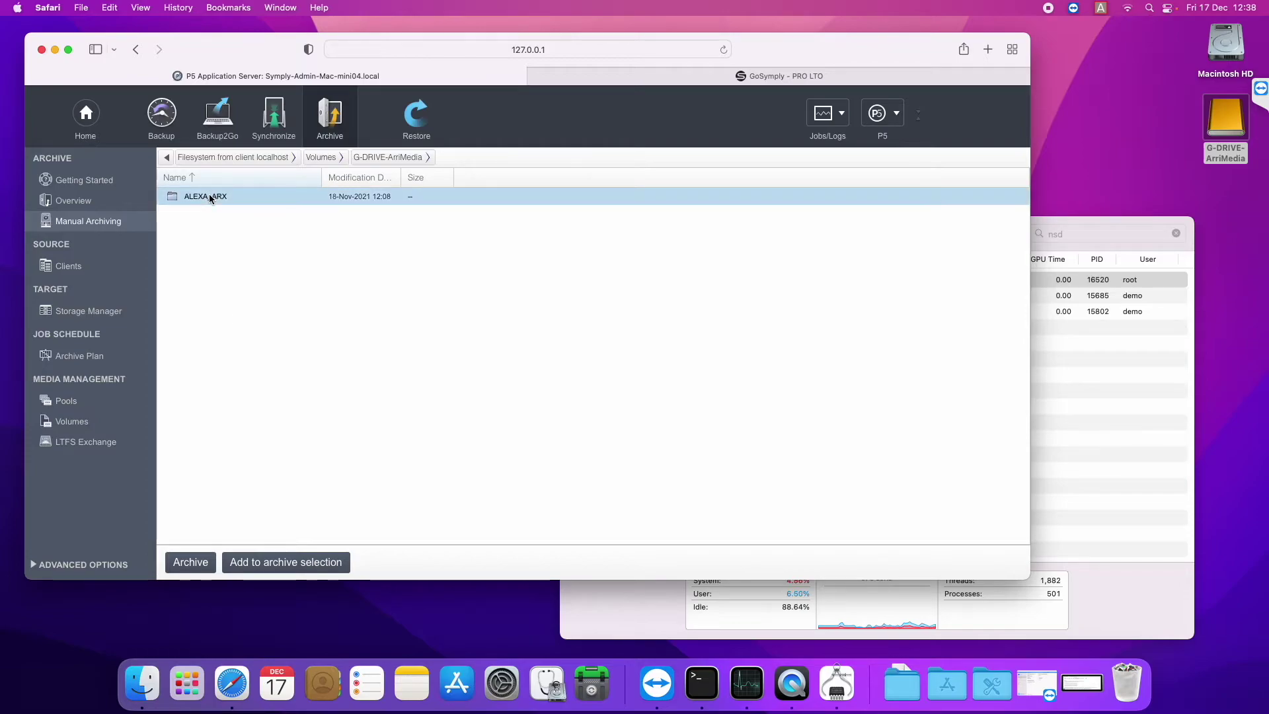
pyautogui.click(191, 562)
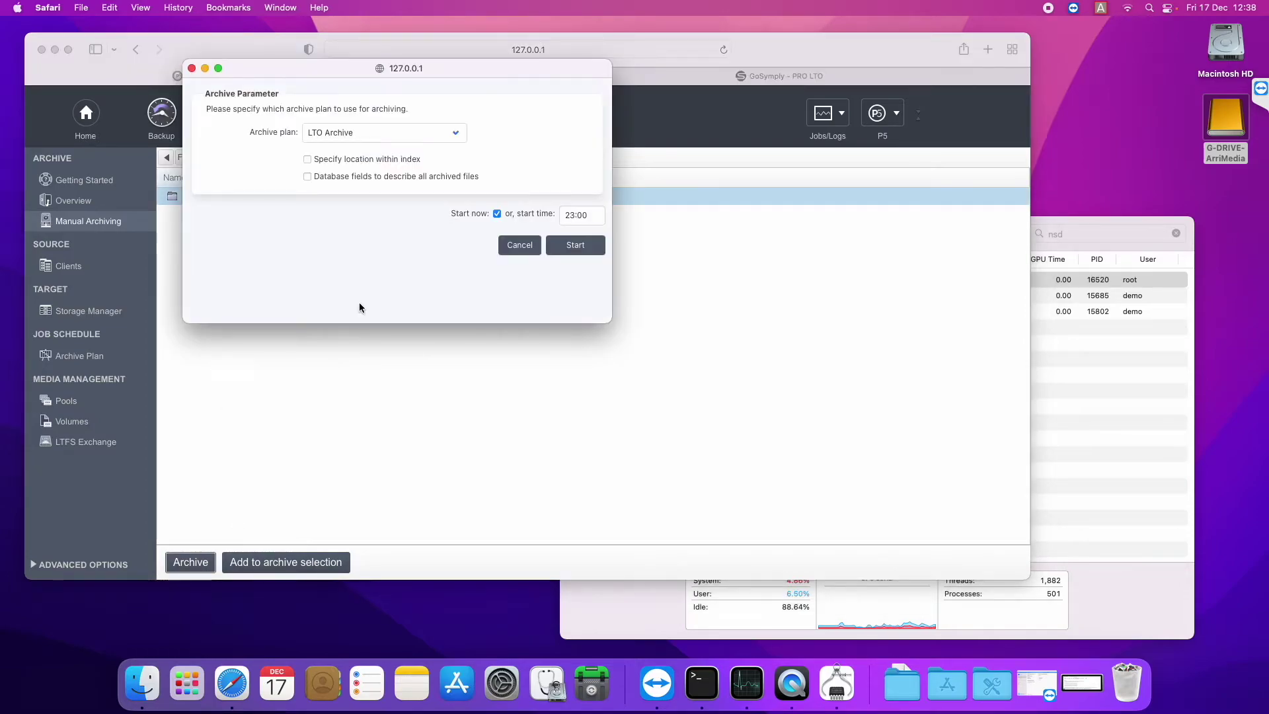
pyautogui.click(581, 246)
pyautogui.click(581, 177)
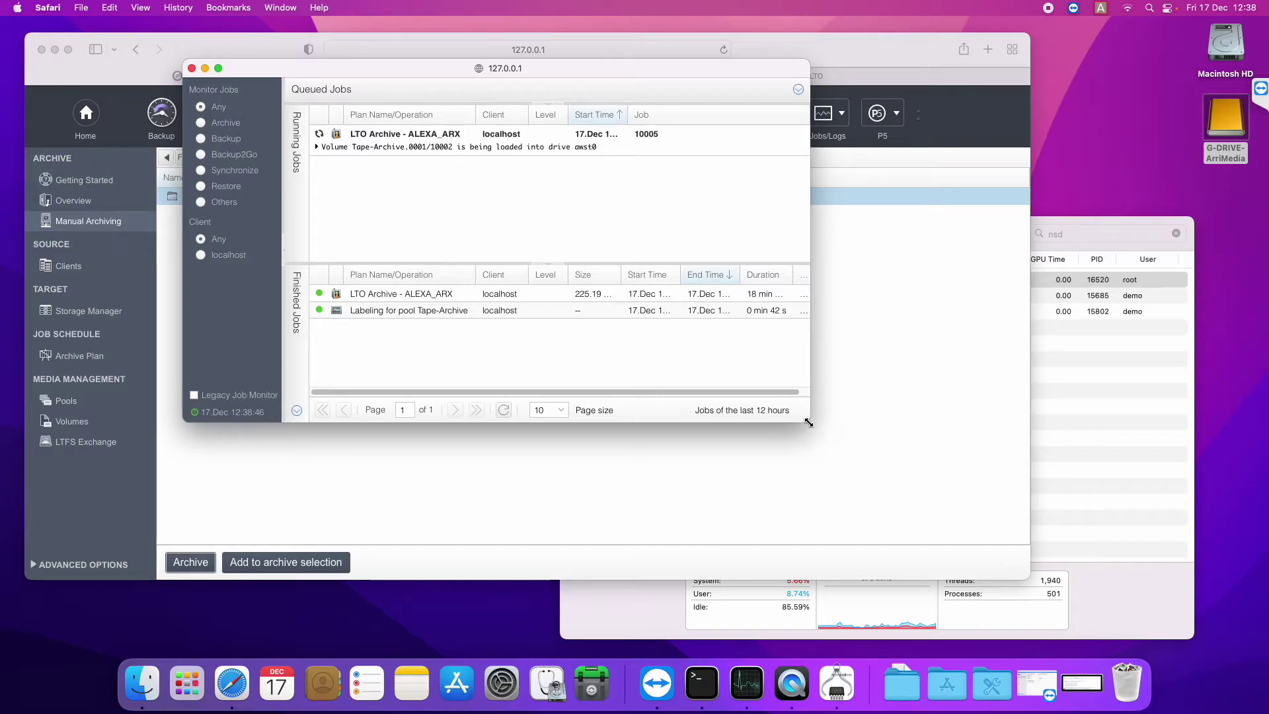
# - Enlarge the job monitor and expand the running ALEXA_ARX job to show files, size and speed
pyautogui.moveTo(807, 420); pyautogui.dragTo(949, 537)
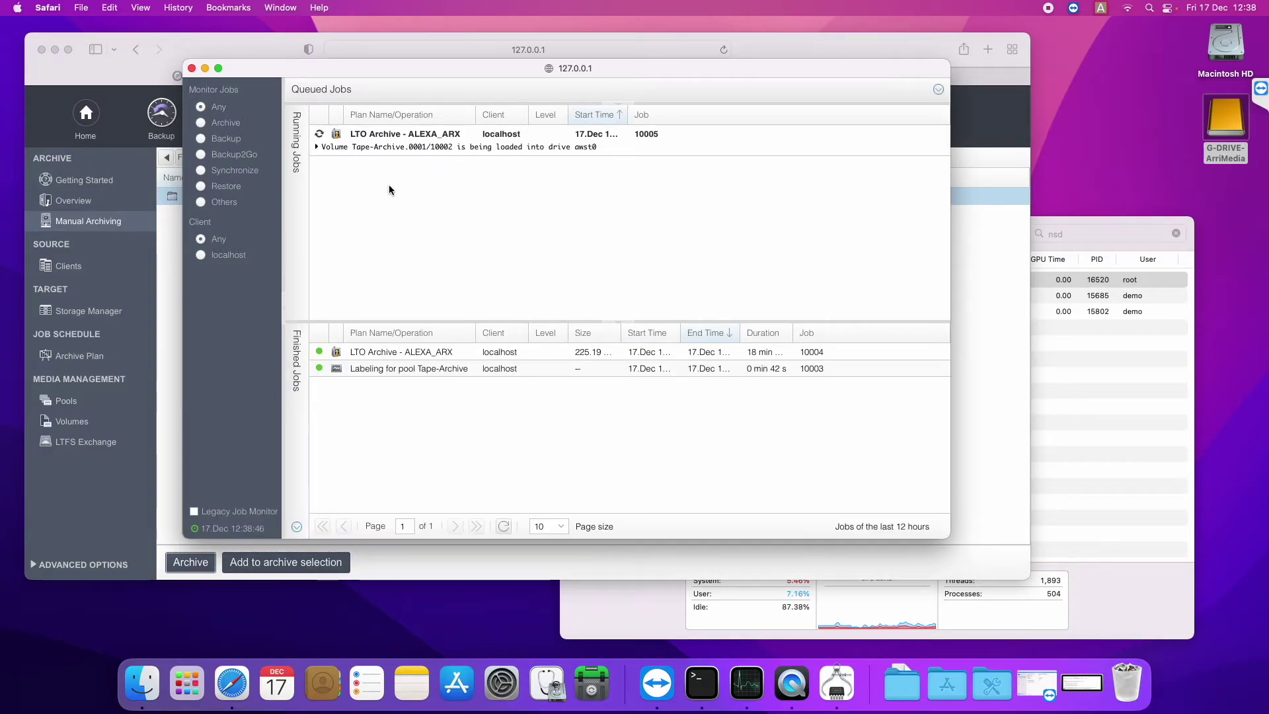
pyautogui.click(317, 147)
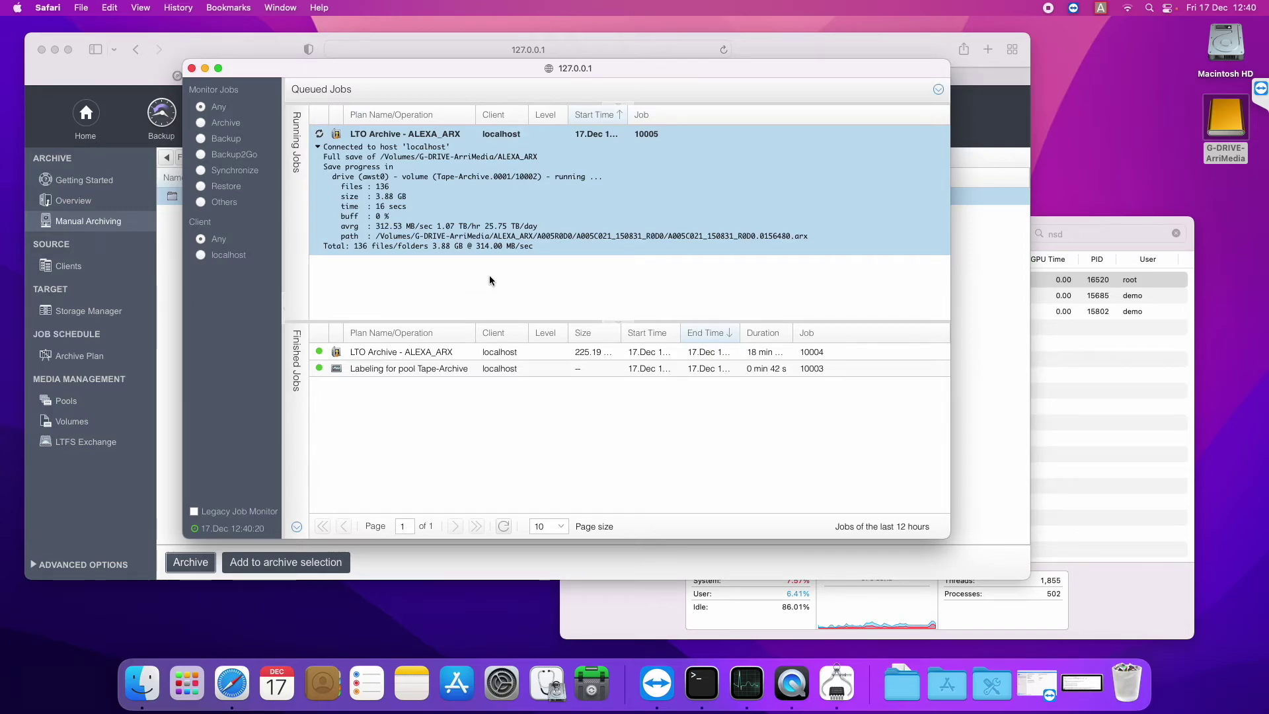
# - Open finished job 10004's protocol and highlight its 225.19 GB archived size
pyautogui.doubleClick(400, 354)
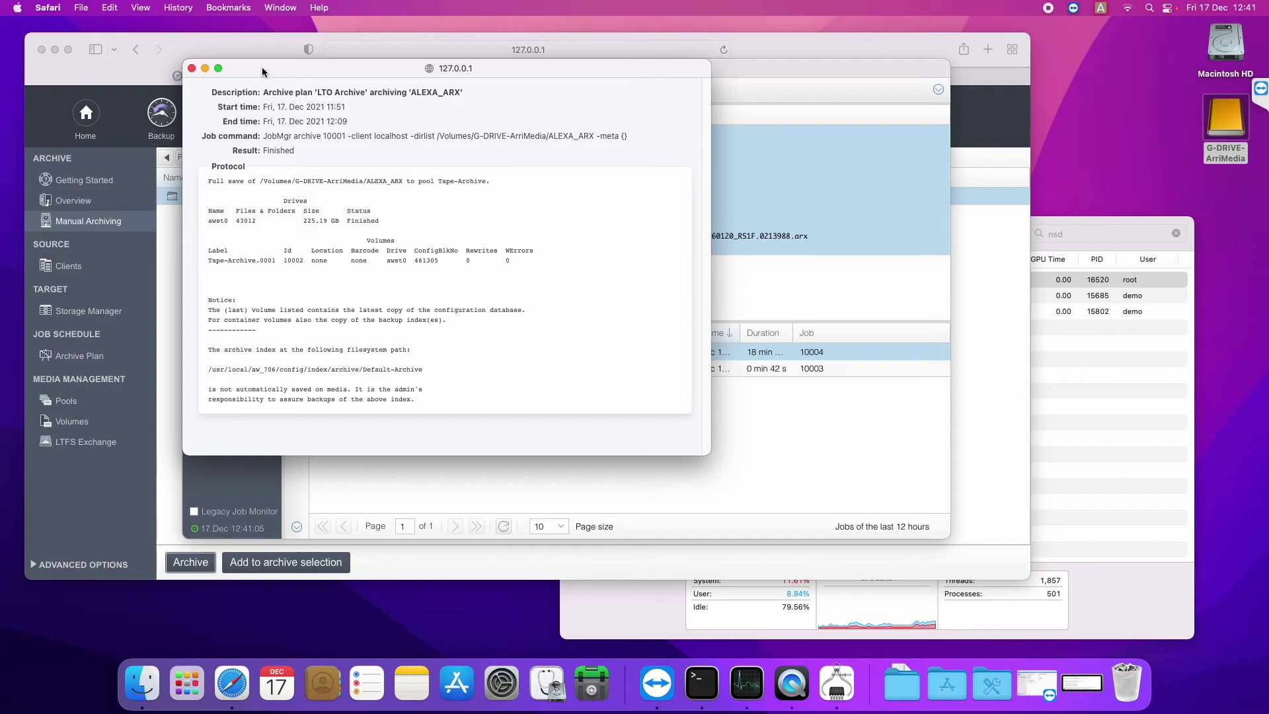
pyautogui.moveTo(543, 127); pyautogui.dragTo(543, 128)
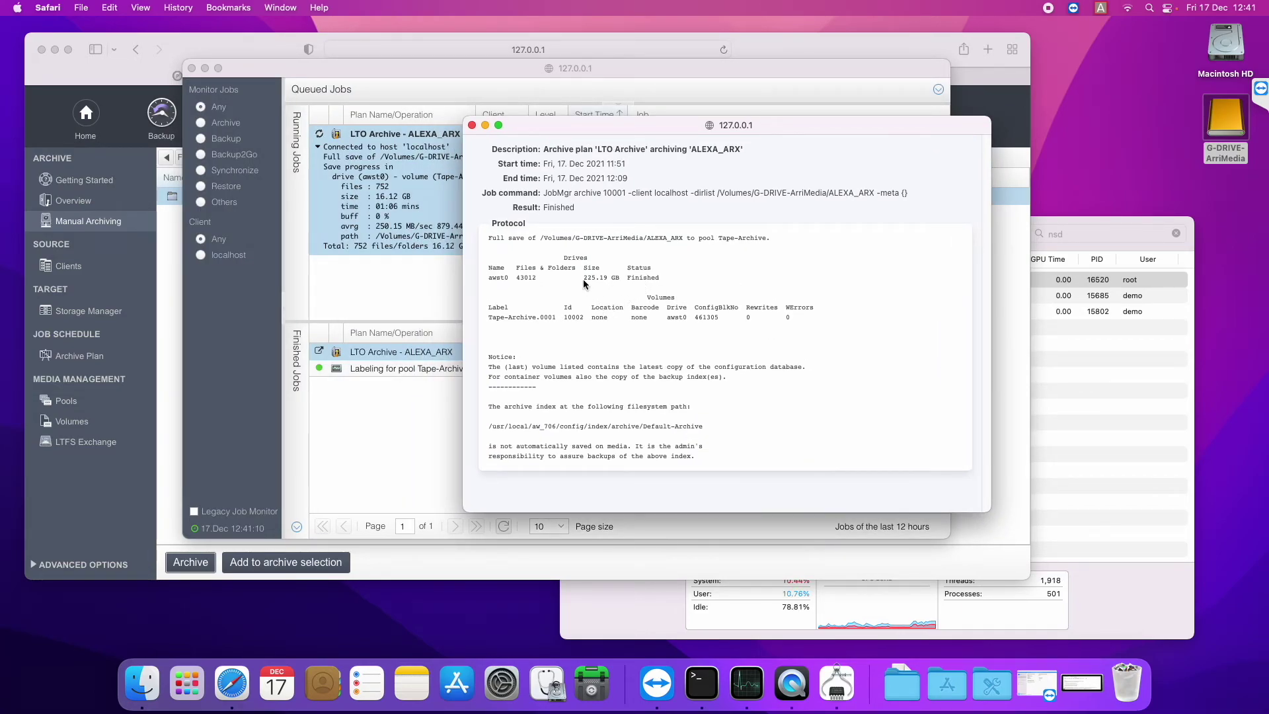
pyautogui.moveTo(584, 281); pyautogui.dragTo(608, 281)
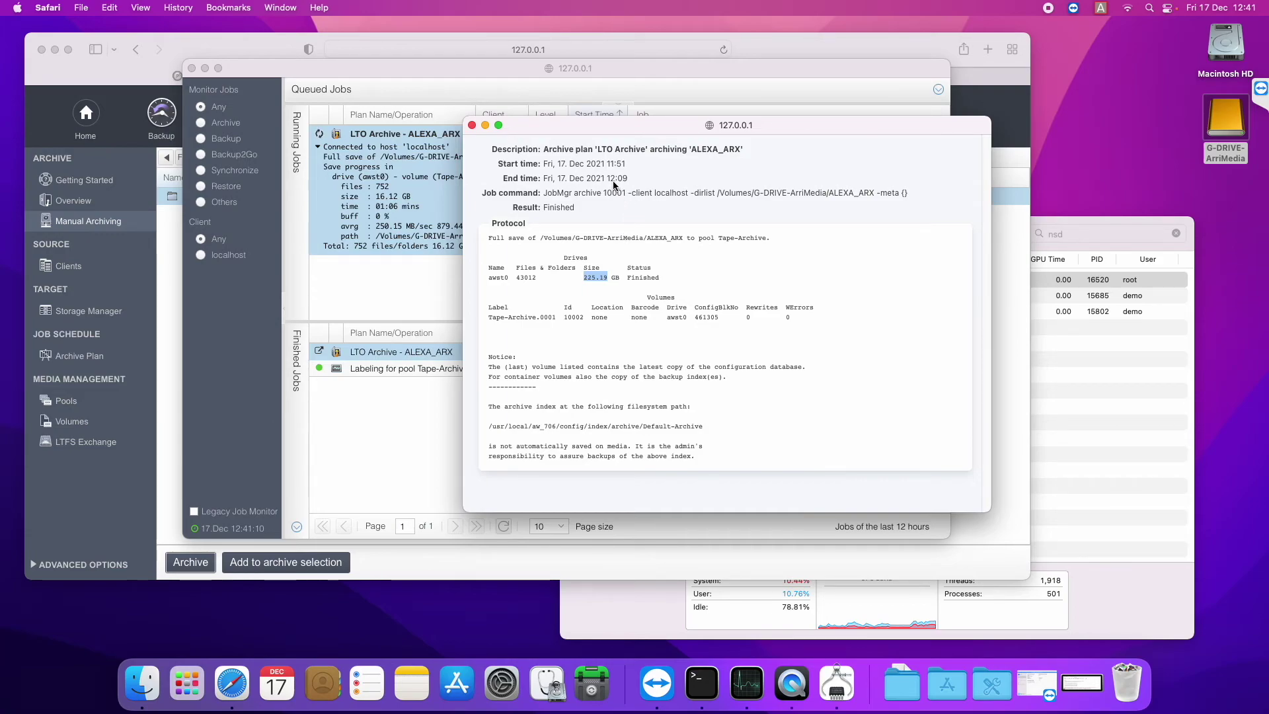